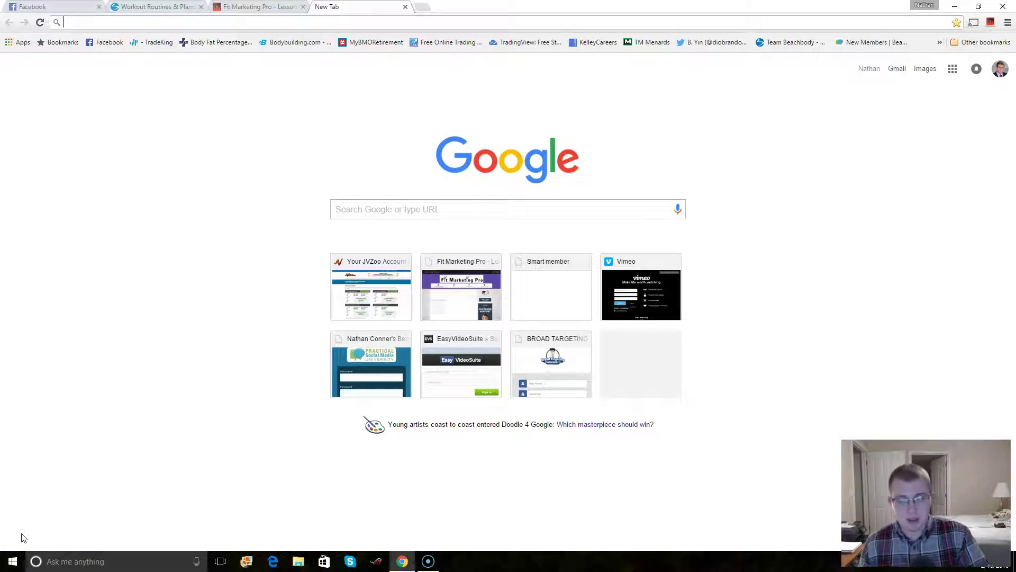
{"action": "left_click", "coordinate": [10, 538]}
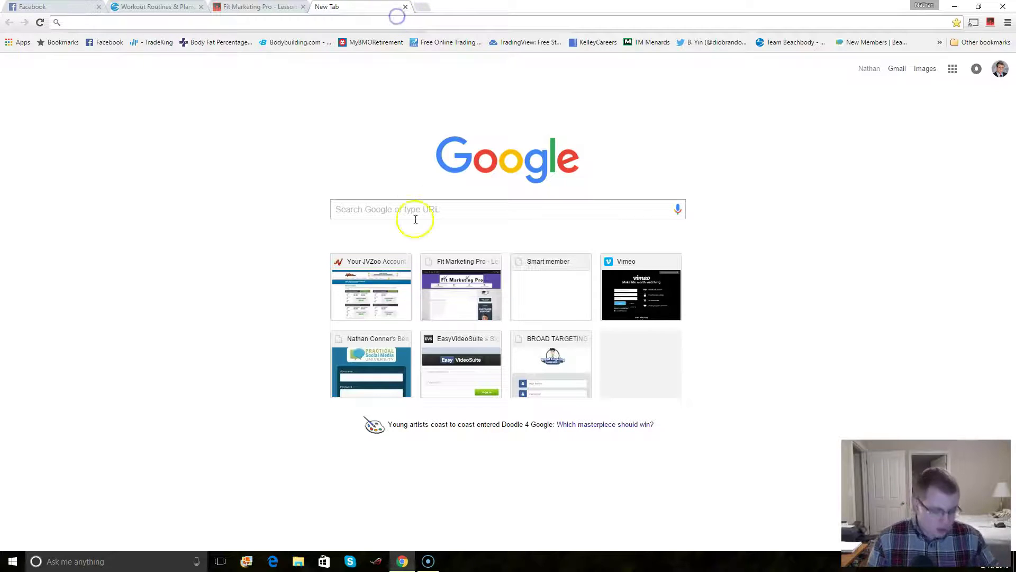
{"action": "type", "text": "www.godadd.y"}
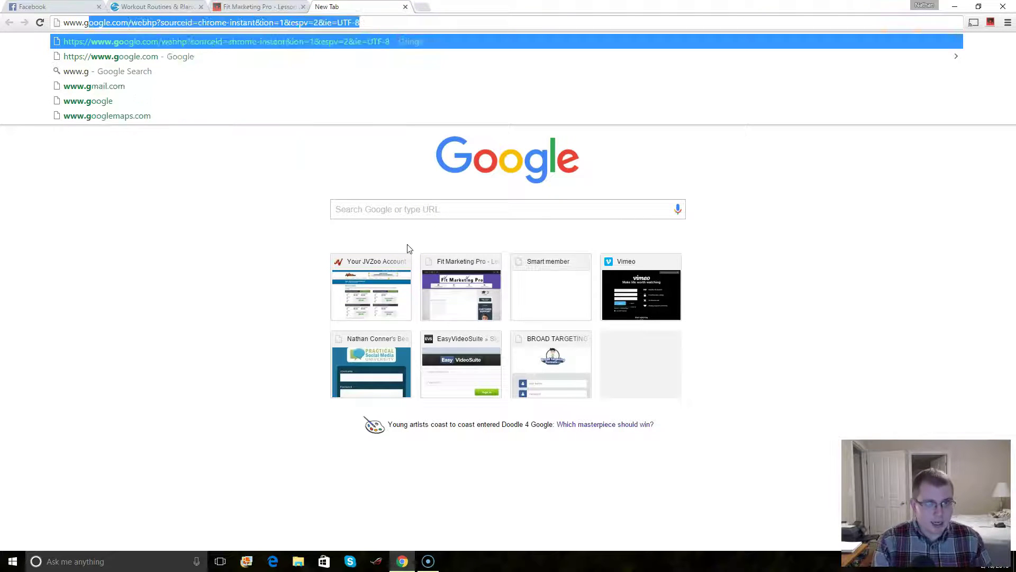
{"action": "key", "text": "BackSpace"}
{"action": "key", "text": "BackSpace"}
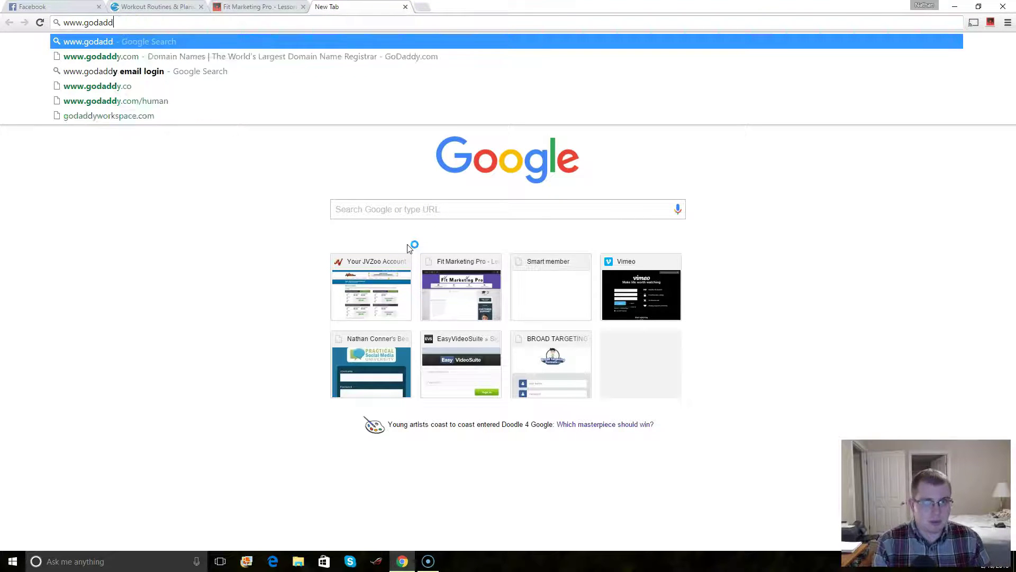
{"action": "type", "text": "y.com"}
{"action": "key", "text": "Return"}
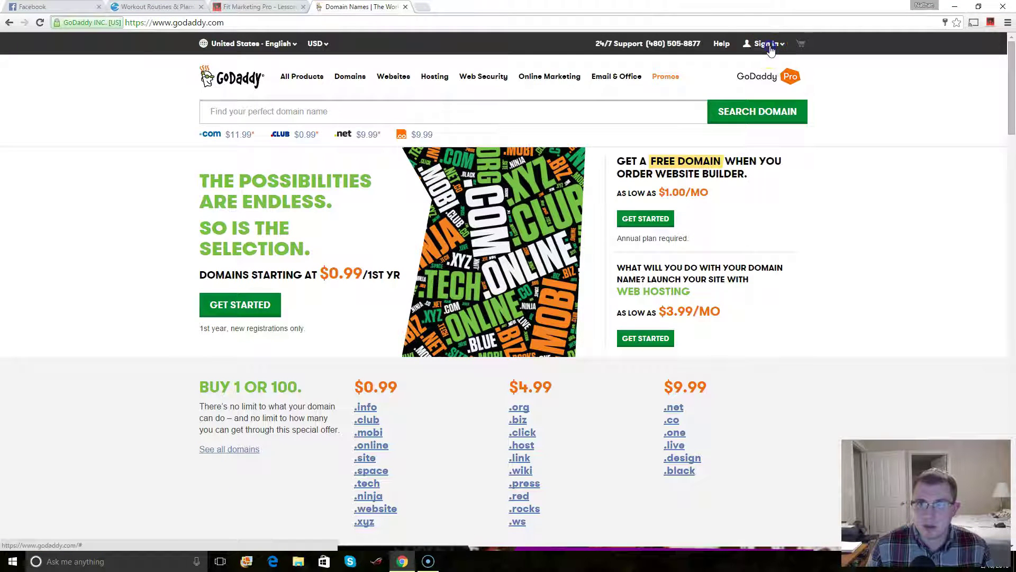
Step: Sign in to GoDaddy with the saved credentials and expand the Domains list
{"action": "left_click", "coordinate": [766, 44]}
{"action": "left_click", "coordinate": [630, 179]}
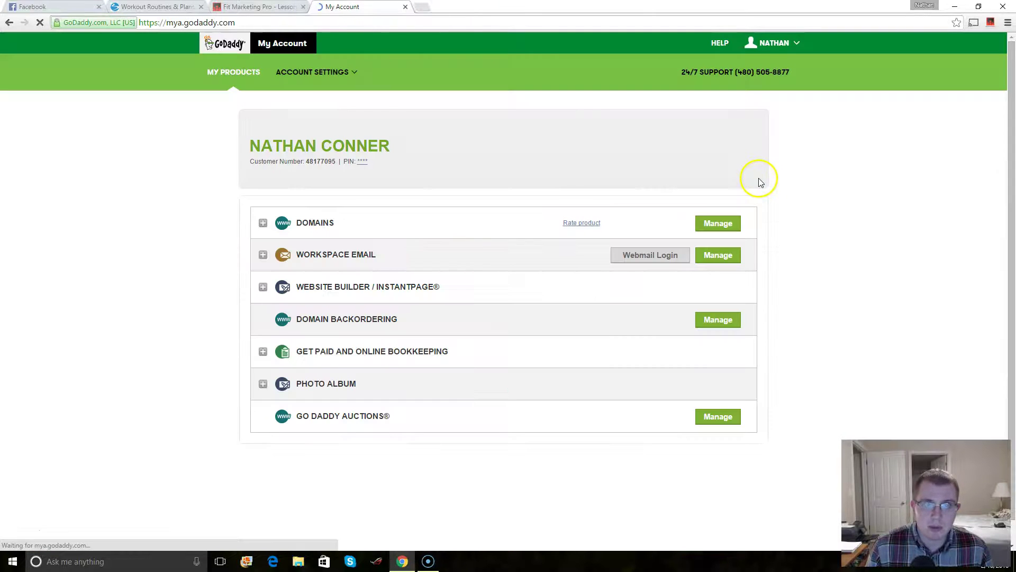
{"action": "left_click", "coordinate": [263, 223]}
{"action": "scroll", "coordinate": [256, 226], "scroll_direction": "down", "scroll_amount": 3}
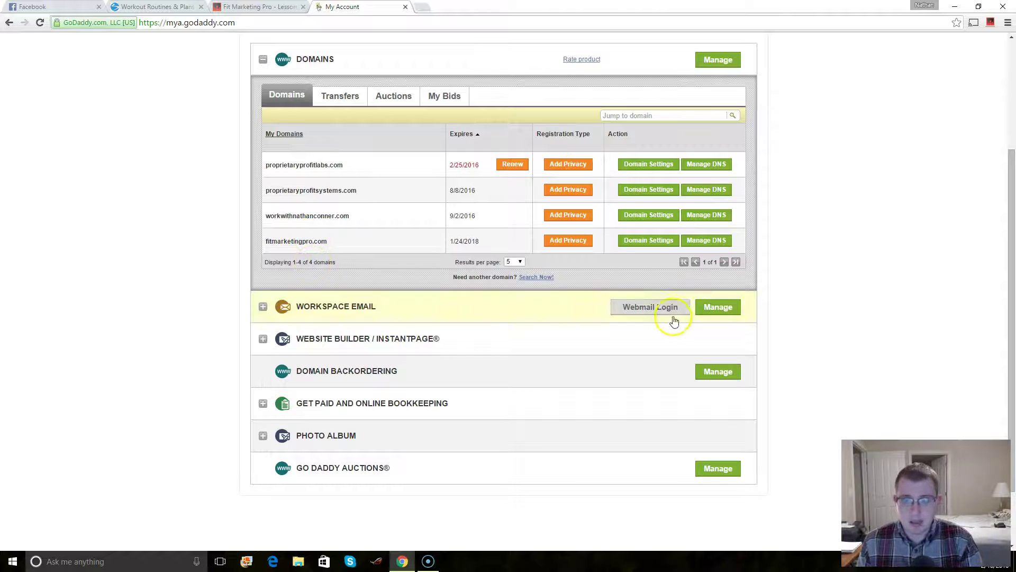
Step: Open the settings for fitmarketingpro.com and scroll through them
{"action": "left_click", "coordinate": [650, 241]}
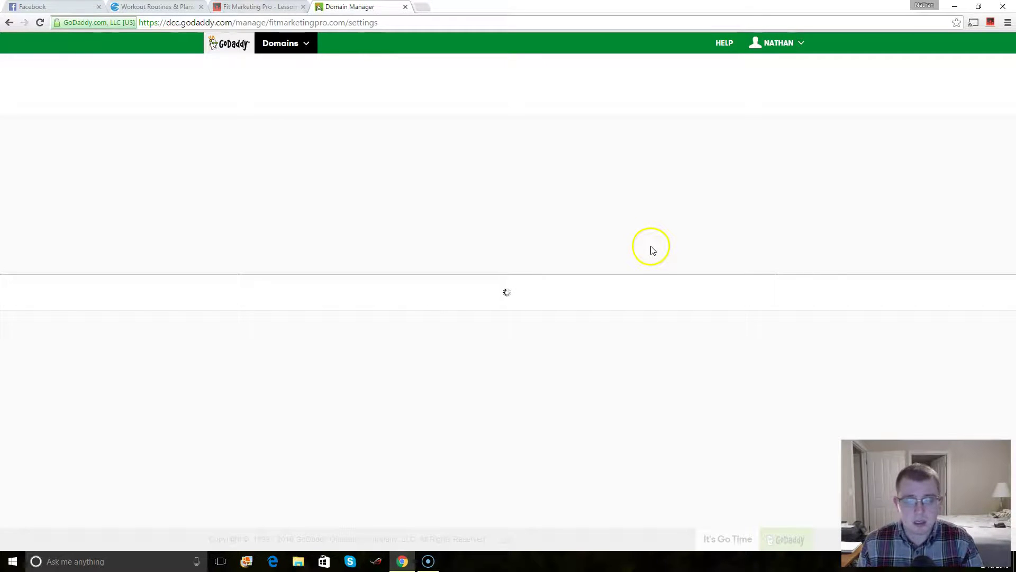
{"action": "scroll", "coordinate": [592, 260], "scroll_direction": "down", "scroll_amount": 1}
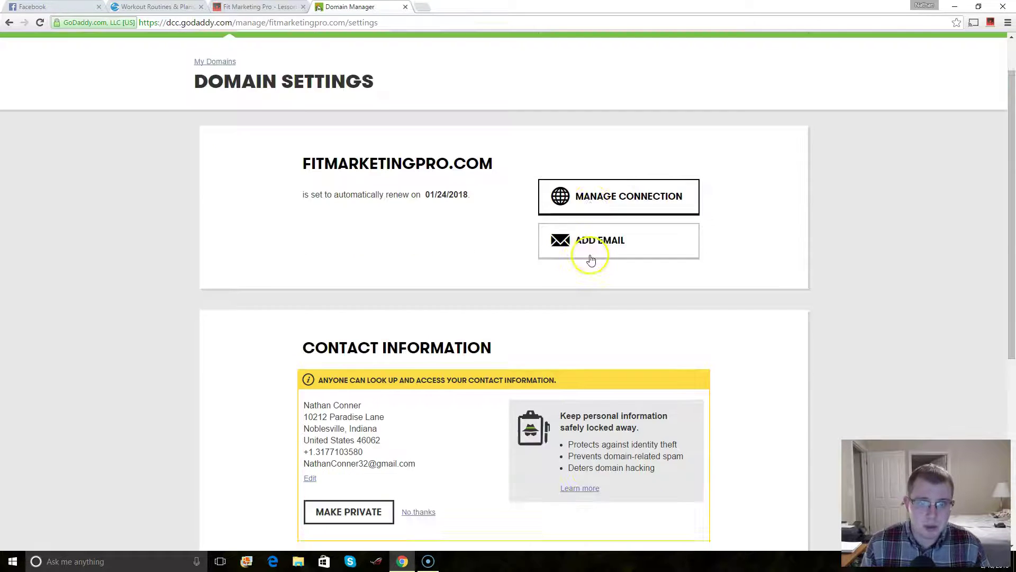
{"action": "scroll", "coordinate": [592, 259], "scroll_direction": "down", "scroll_amount": 5}
{"action": "scroll", "coordinate": [595, 259], "scroll_direction": "up", "scroll_amount": 5}
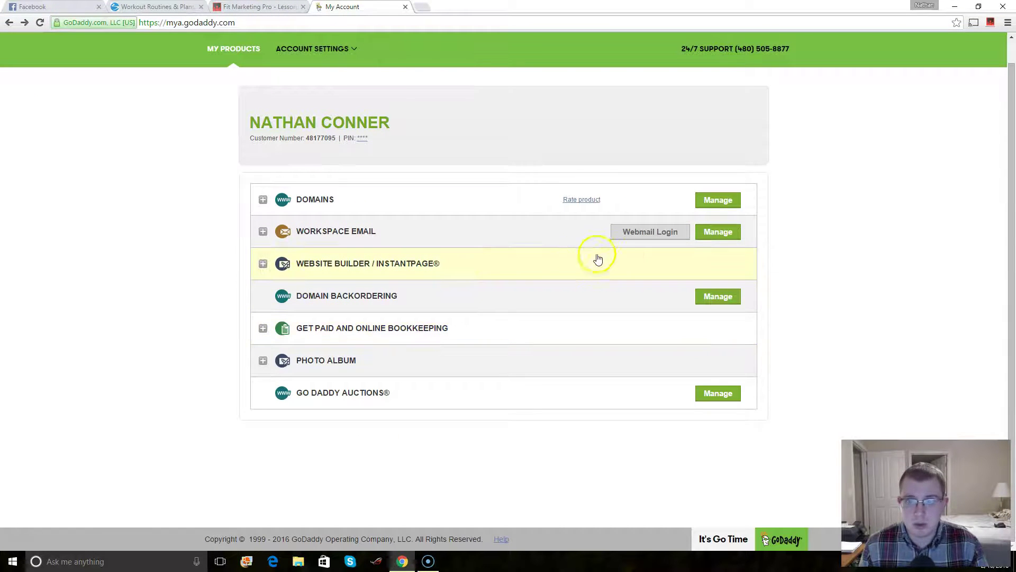
Step: Open the domain manager, then the Domain Details page for FITMARKETINGPRO.COM
{"action": "left_click", "coordinate": [720, 201]}
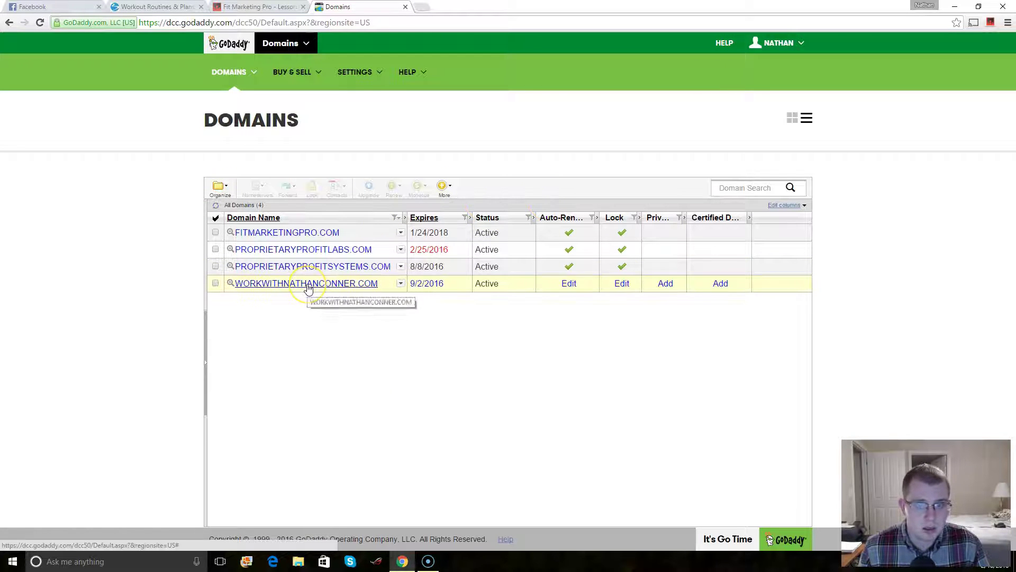
{"action": "left_click", "coordinate": [302, 232]}
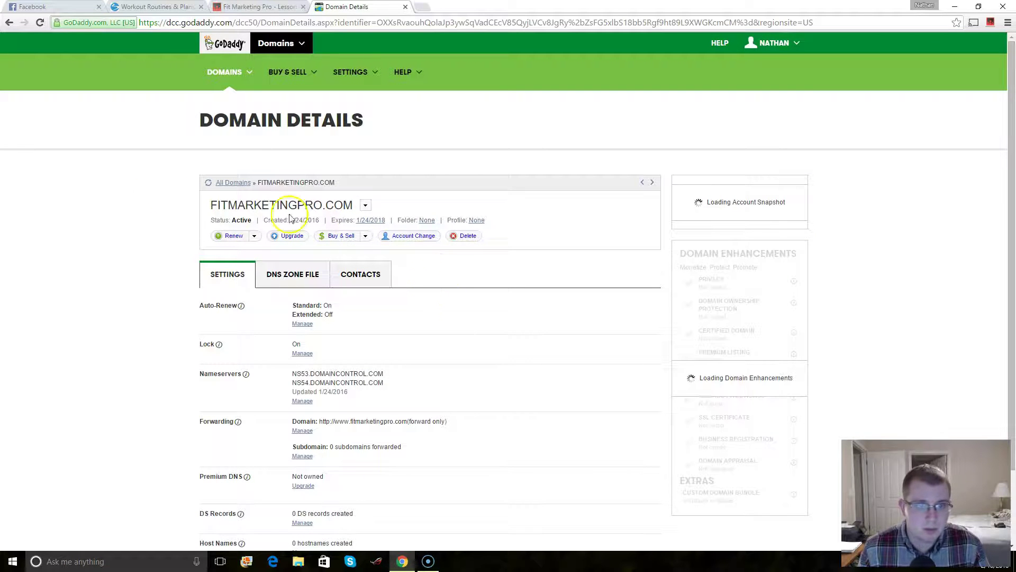
{"action": "left_click", "coordinate": [9, 22]}
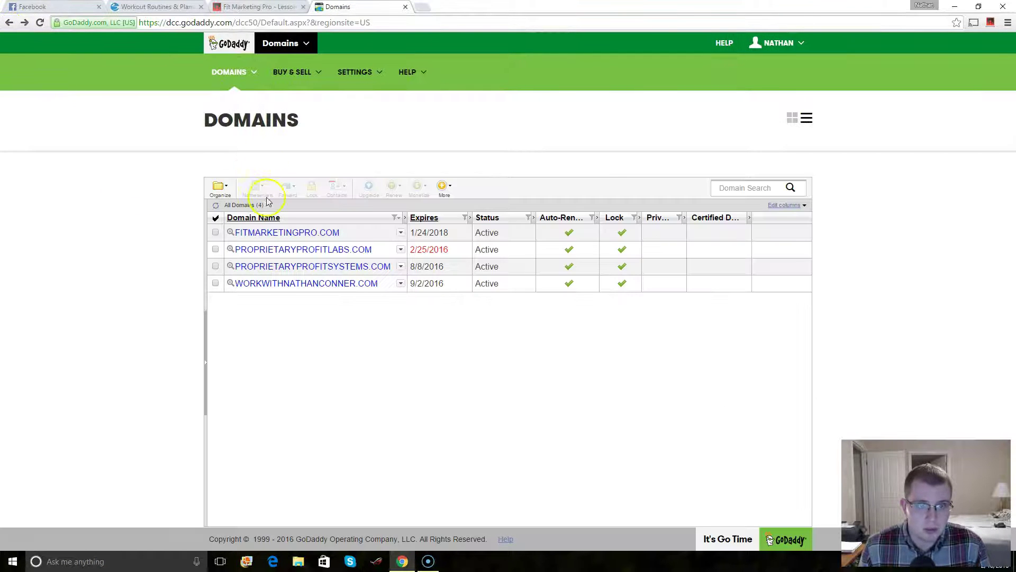
{"action": "left_click", "coordinate": [272, 234]}
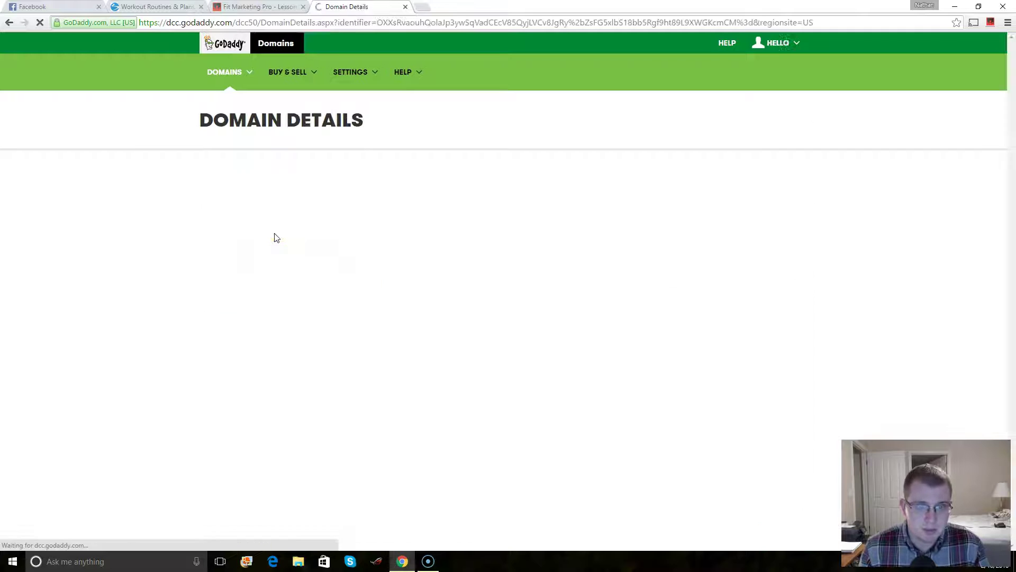
{"action": "scroll", "coordinate": [273, 246], "scroll_direction": "down", "scroll_amount": 1}
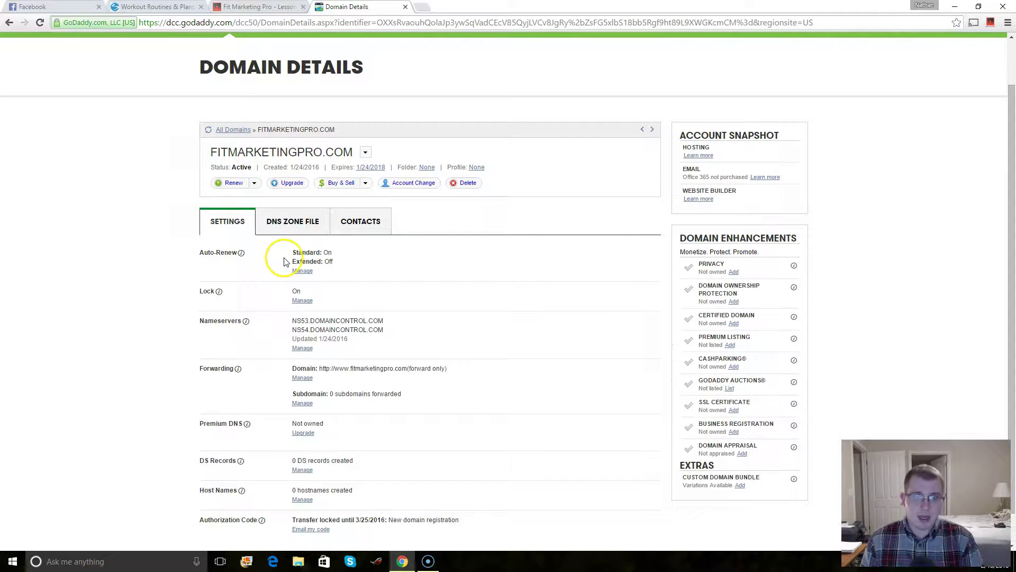
{"action": "scroll", "coordinate": [271, 342], "scroll_direction": "down", "scroll_amount": 1}
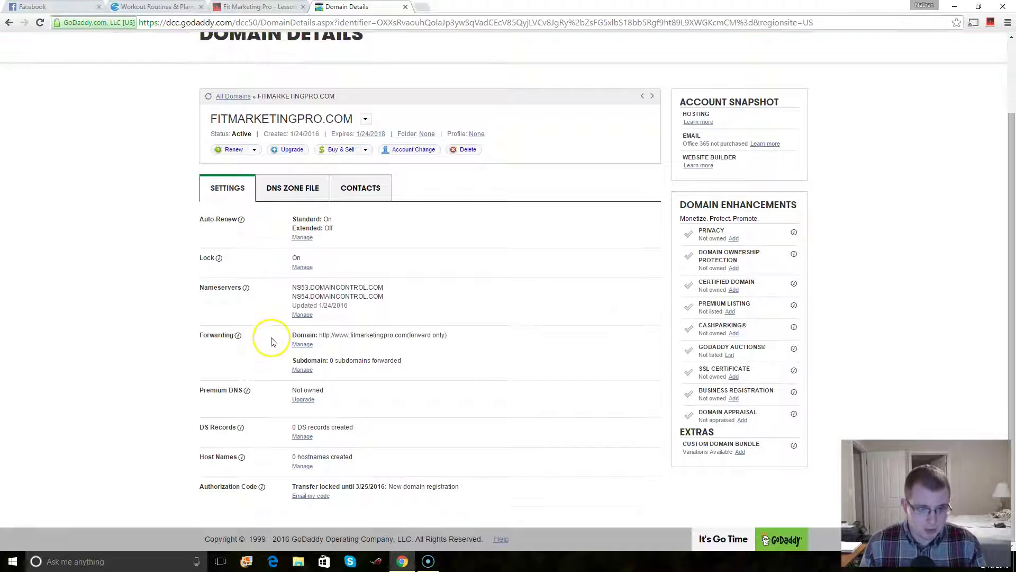
Step: Show fitmarketingpro.com's DNS zone records and locate the CName (Alias) section
{"action": "left_click", "coordinate": [293, 189]}
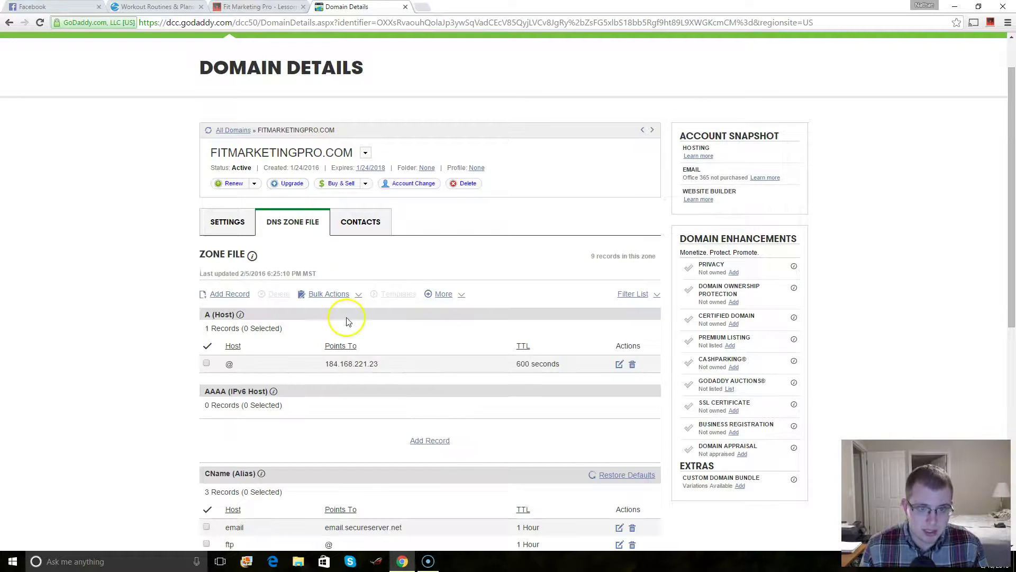
{"action": "scroll", "coordinate": [344, 323], "scroll_direction": "down", "scroll_amount": 3}
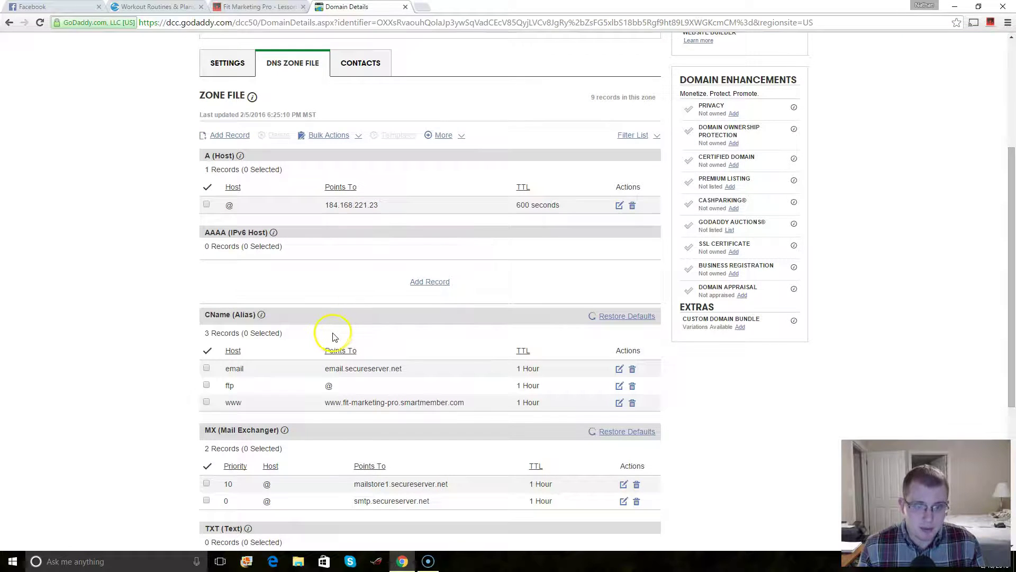
{"action": "scroll", "coordinate": [327, 334], "scroll_direction": "down", "scroll_amount": 3}
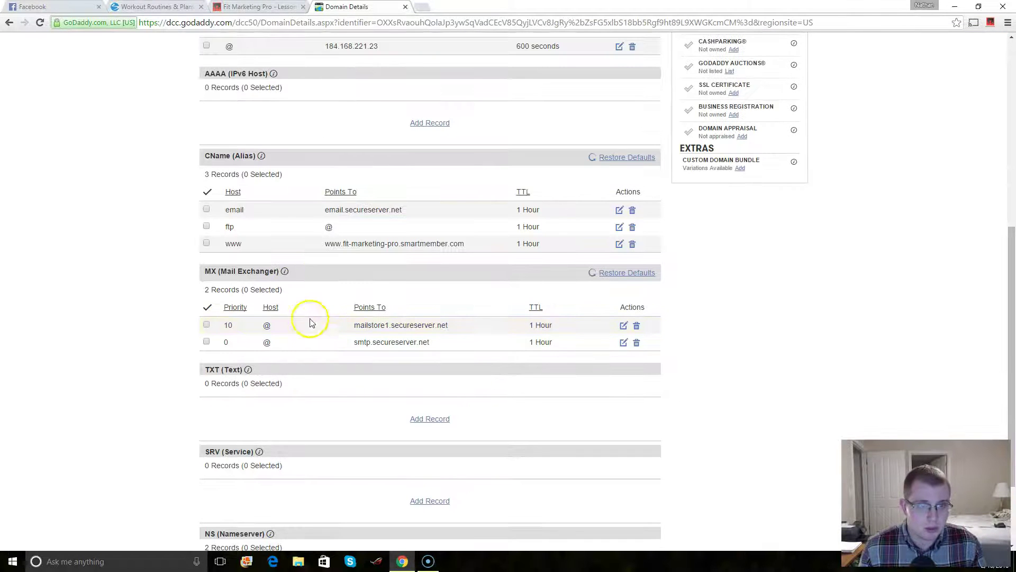
{"action": "left_click_drag", "start_coordinate": [204, 157], "coordinate": [271, 155]}
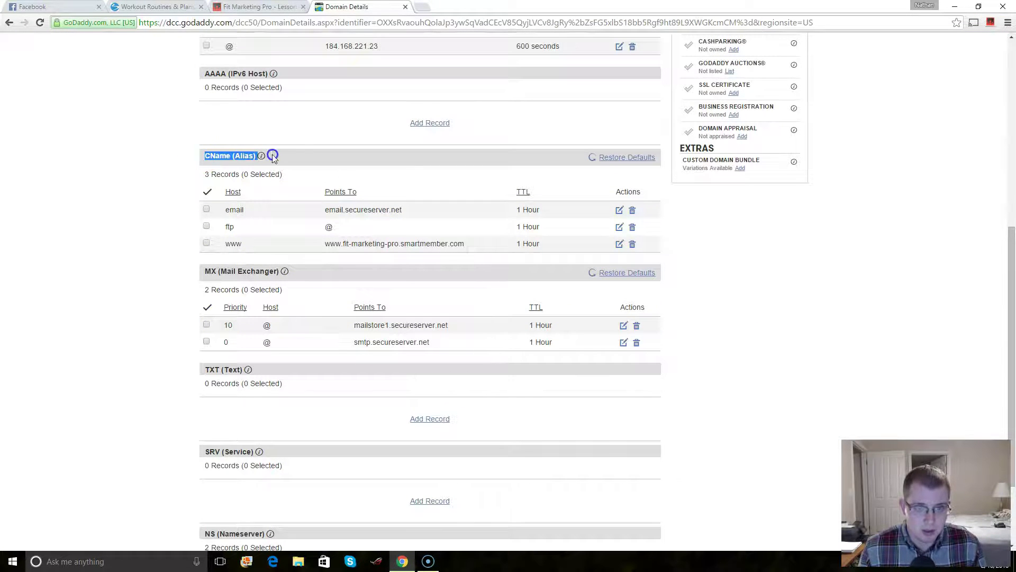
{"action": "left_click", "coordinate": [272, 157]}
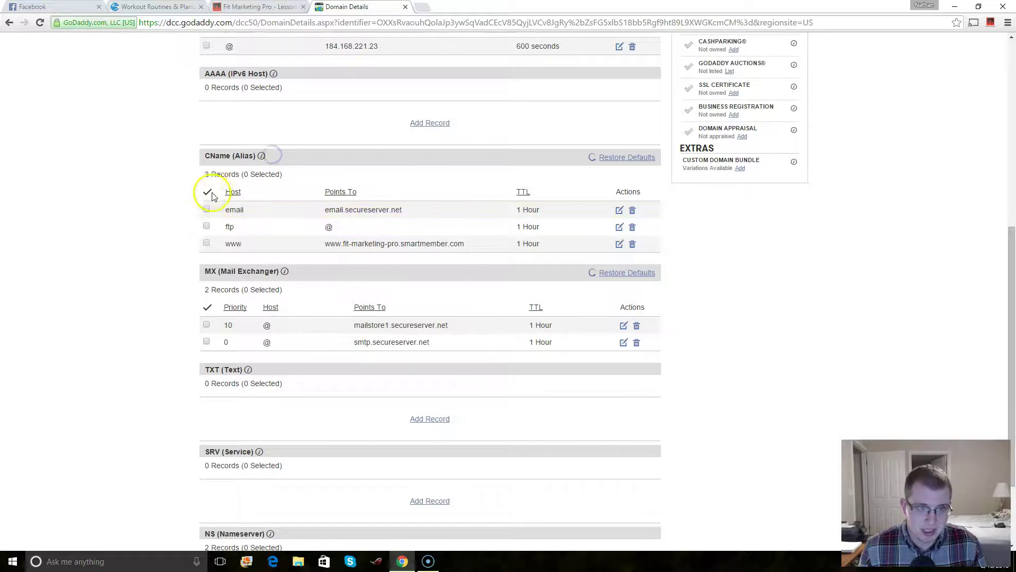
{"action": "double_click", "coordinate": [234, 242]}
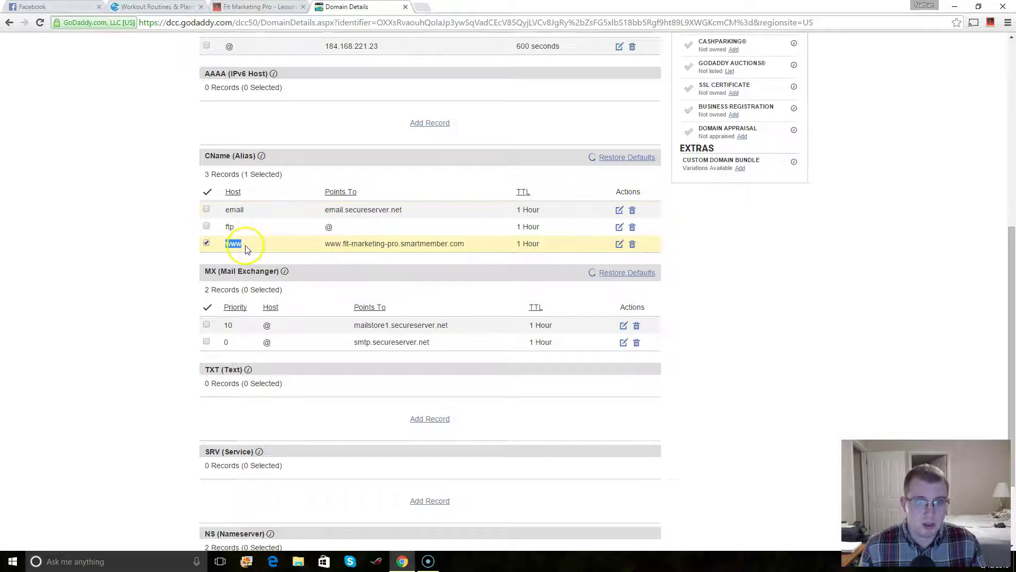
{"action": "left_click", "coordinate": [326, 245]}
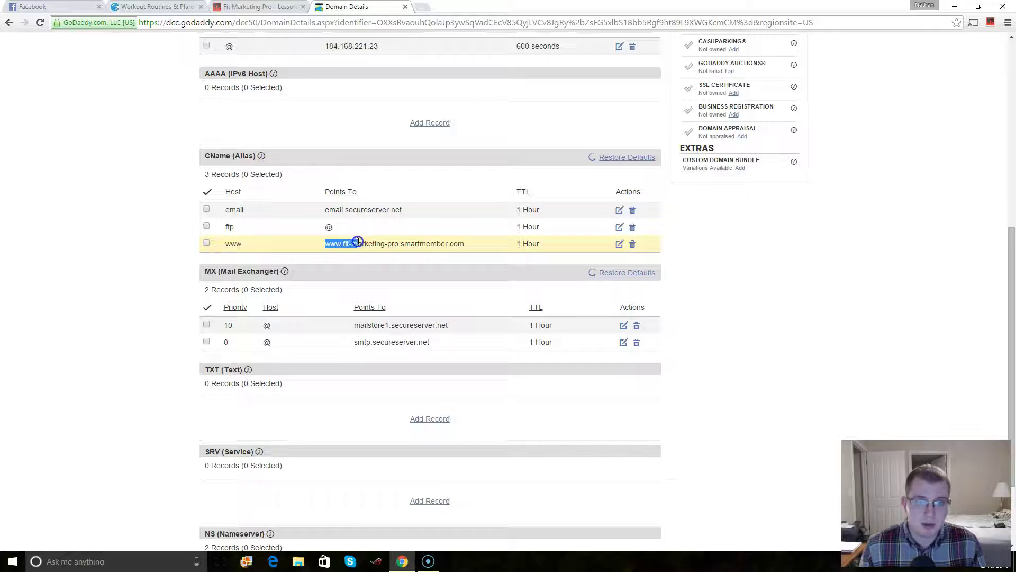
{"action": "left_click_drag", "start_coordinate": [400, 243], "coordinate": [471, 246]}
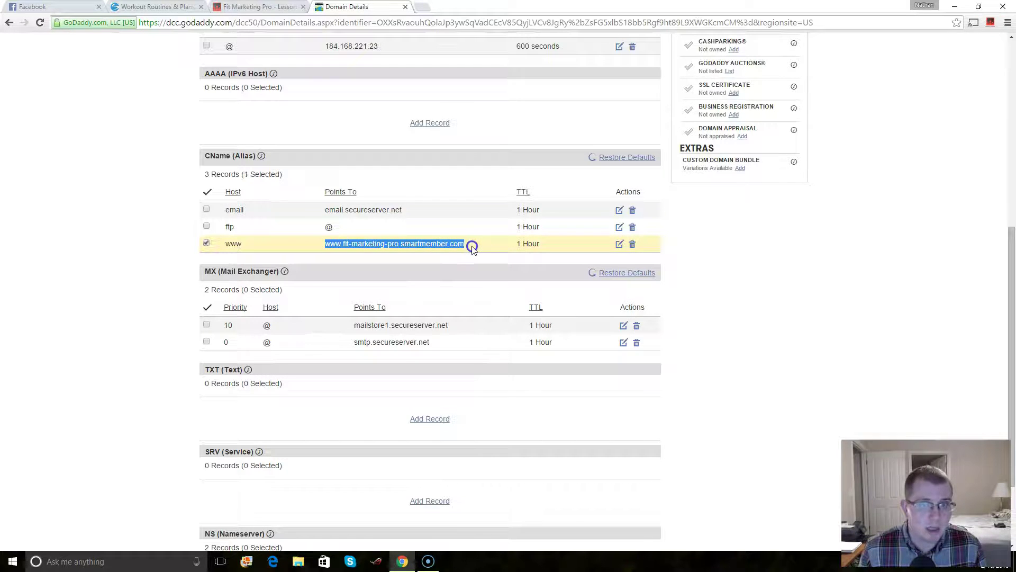
{"action": "left_click", "coordinate": [325, 243]}
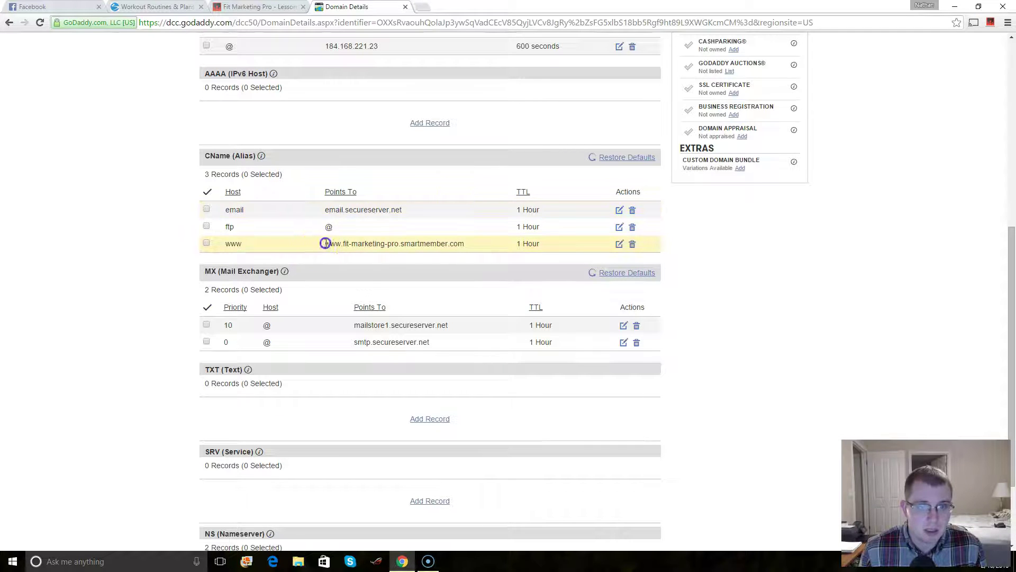
{"action": "left_click_drag", "start_coordinate": [325, 243], "coordinate": [480, 247]}
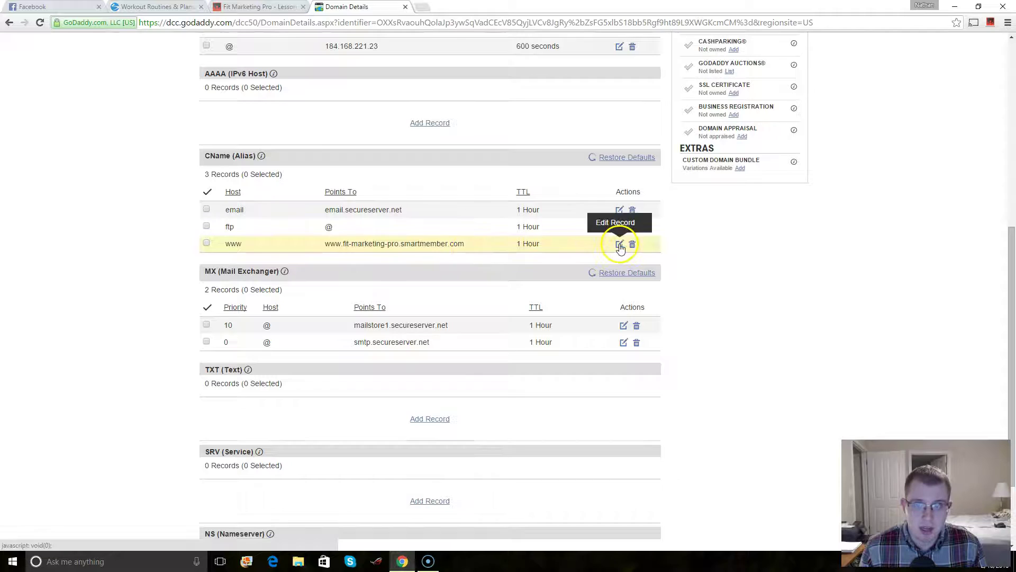
{"action": "left_click_drag", "start_coordinate": [324, 243], "coordinate": [450, 244]}
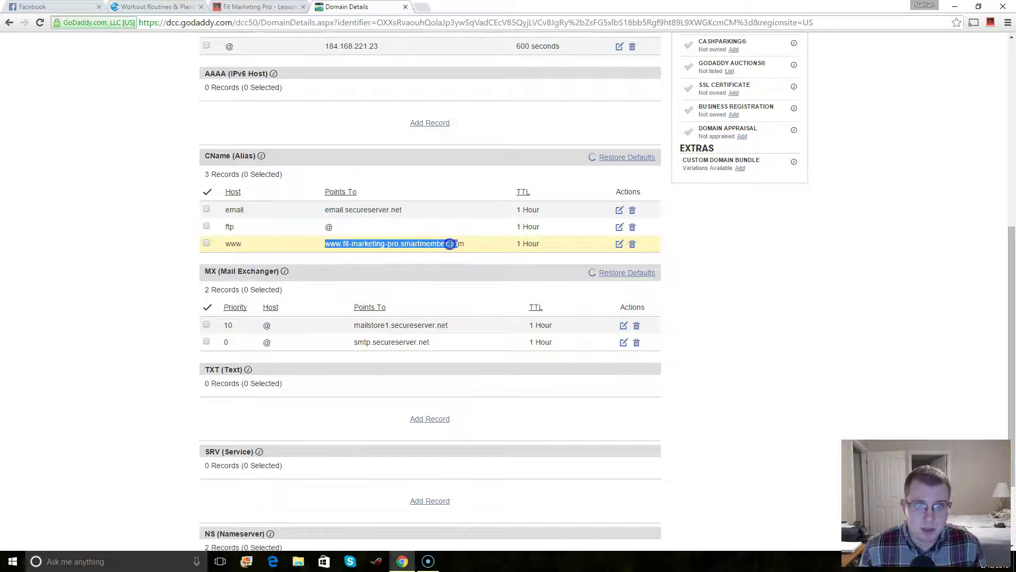
{"action": "left_click", "coordinate": [206, 244]}
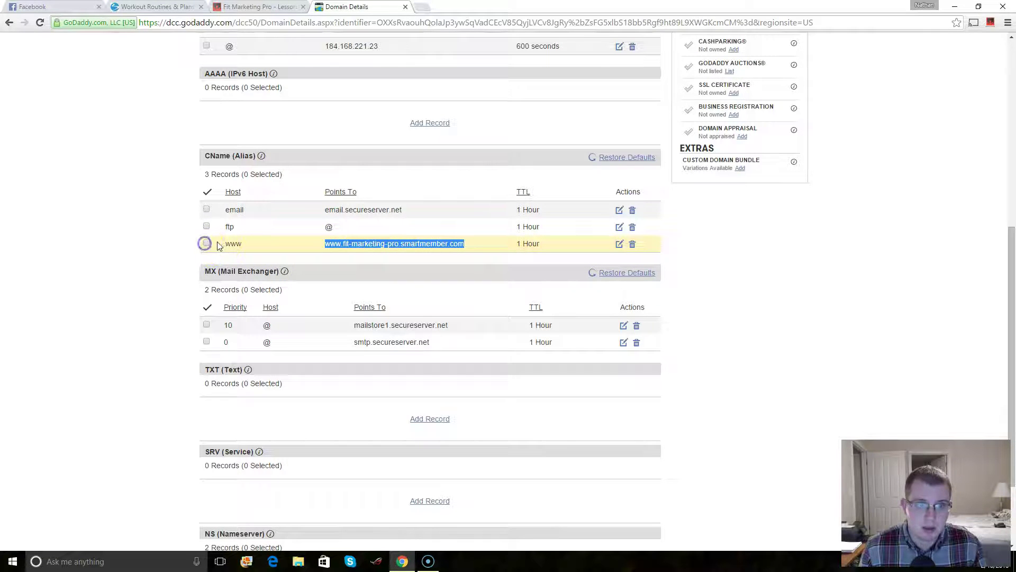
{"action": "left_click_drag", "start_coordinate": [225, 244], "coordinate": [248, 245]}
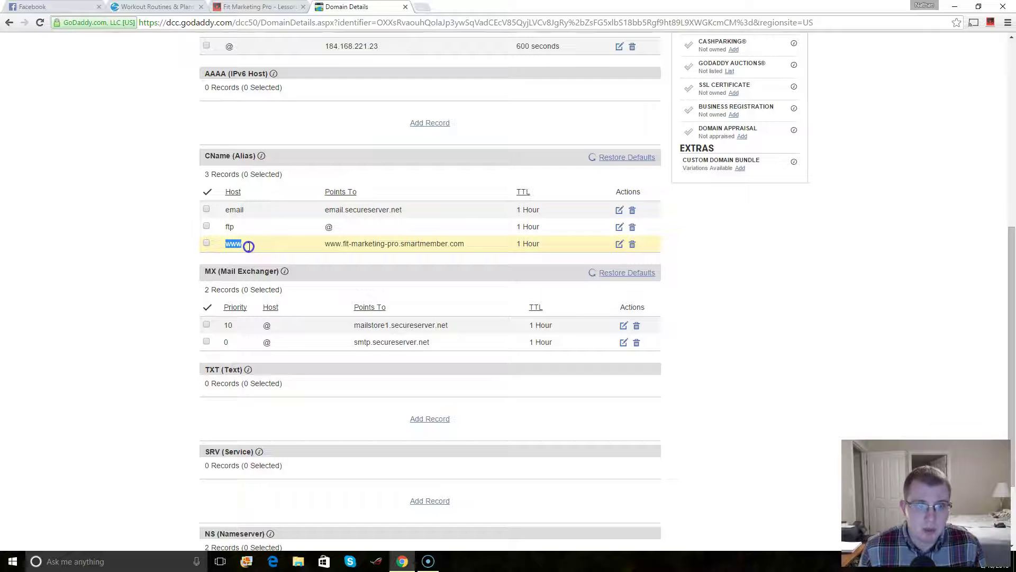
{"action": "left_click", "coordinate": [181, 246]}
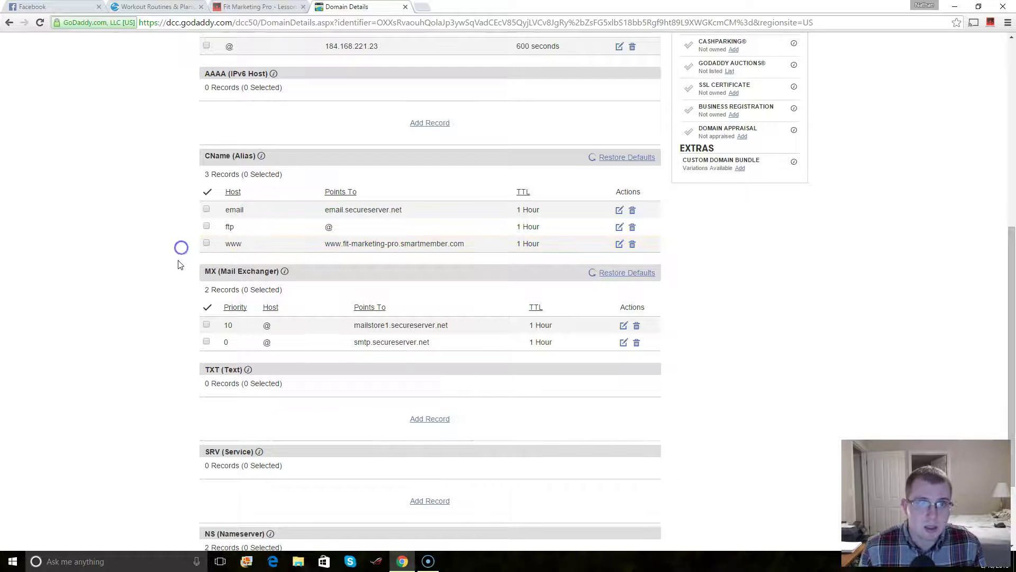
{"action": "scroll", "coordinate": [175, 280], "scroll_direction": "up", "scroll_amount": 2}
{"action": "scroll", "coordinate": [177, 284], "scroll_direction": "up", "scroll_amount": 2}
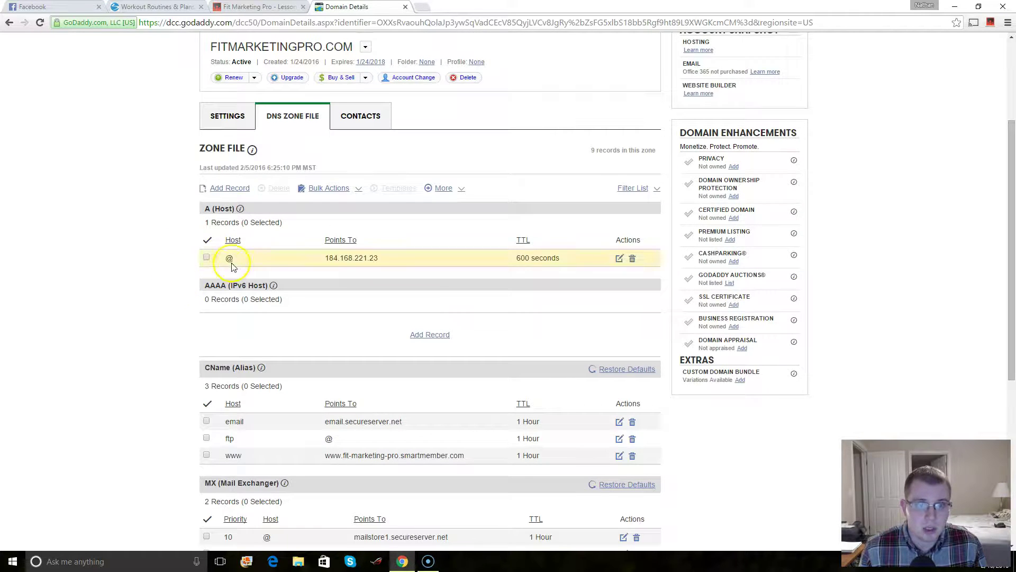
{"action": "left_click", "coordinate": [230, 119]}
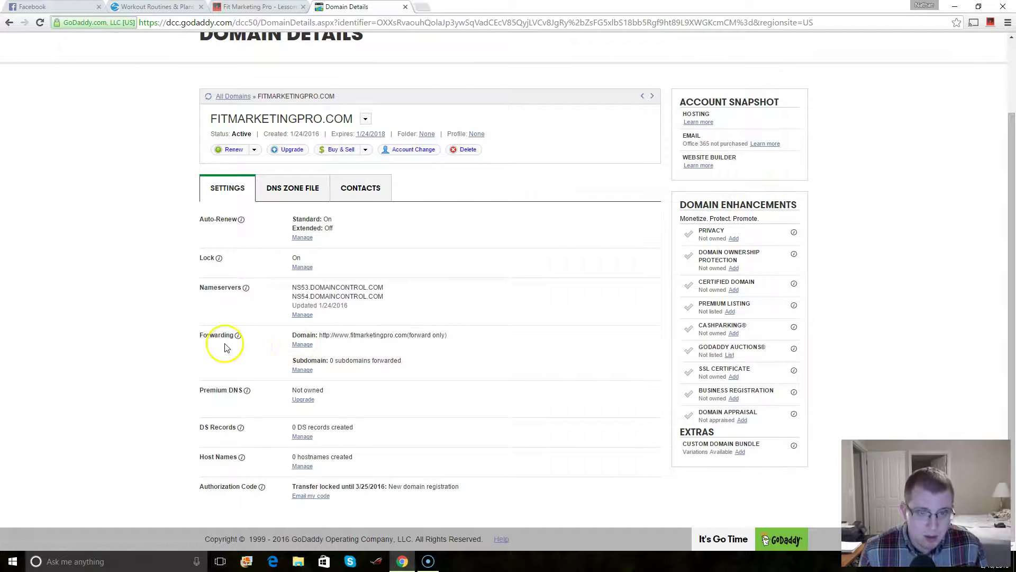
{"action": "left_click_drag", "start_coordinate": [294, 336], "coordinate": [449, 340]}
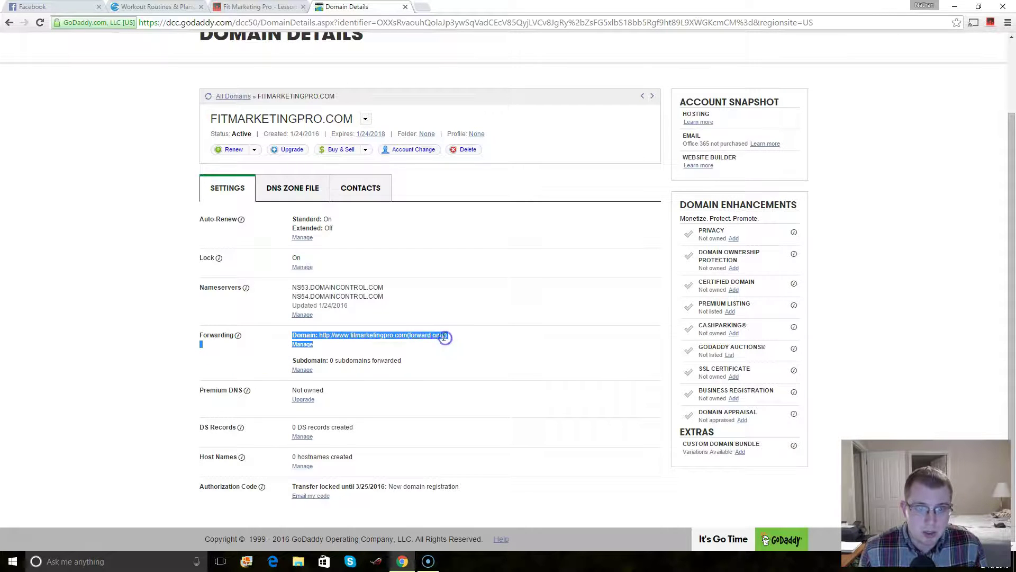
{"action": "left_click", "coordinate": [351, 334]}
{"action": "left_click", "coordinate": [320, 335]}
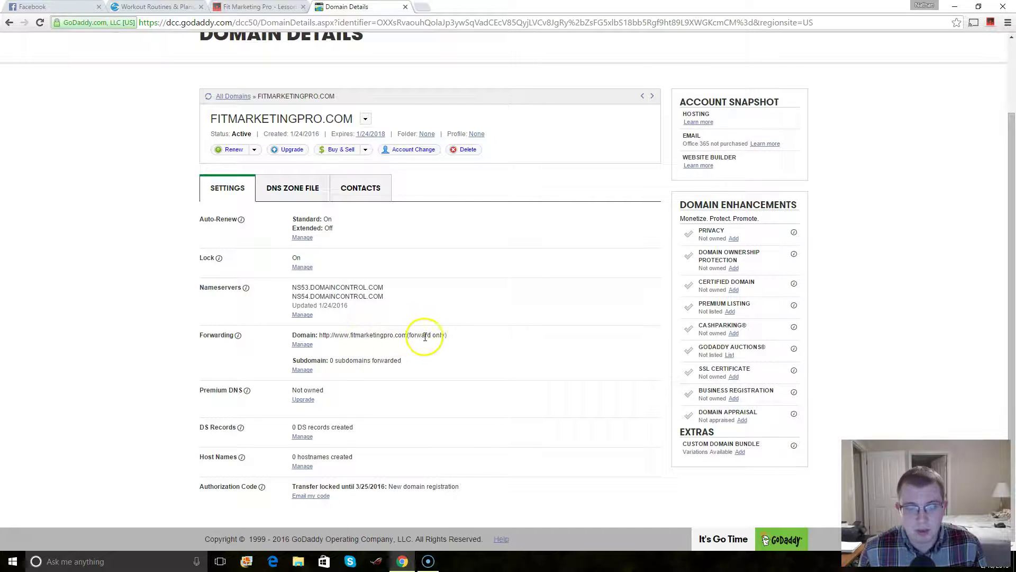
{"action": "left_click_drag", "start_coordinate": [296, 332], "coordinate": [447, 337]}
Step: Review the DNS zone file records again, then close the Domain Details tab
{"action": "left_click", "coordinate": [447, 336]}
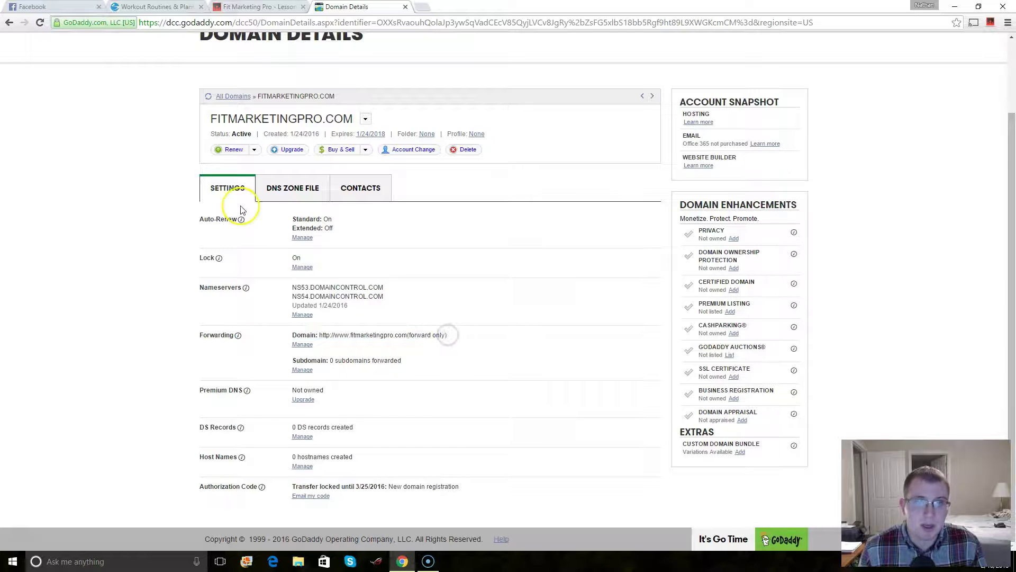
{"action": "left_click", "coordinate": [275, 189]}
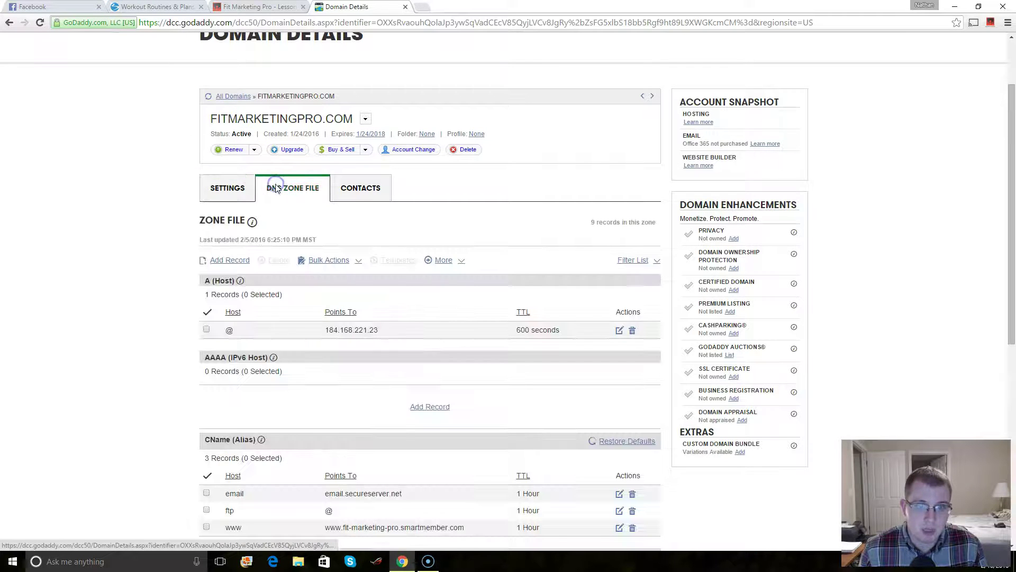
{"action": "left_click", "coordinate": [273, 358]}
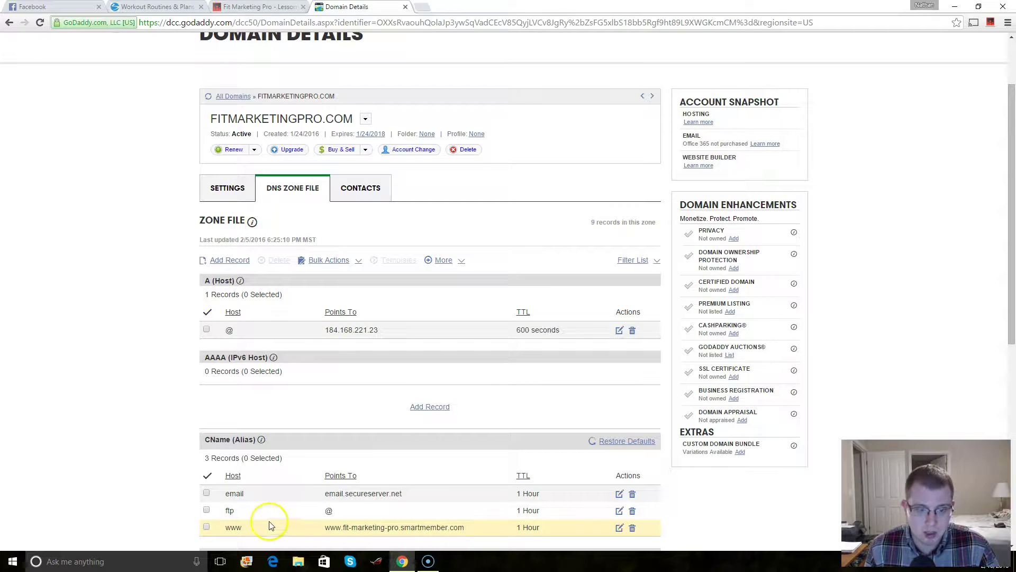
{"action": "left_click", "coordinate": [404, 7]}
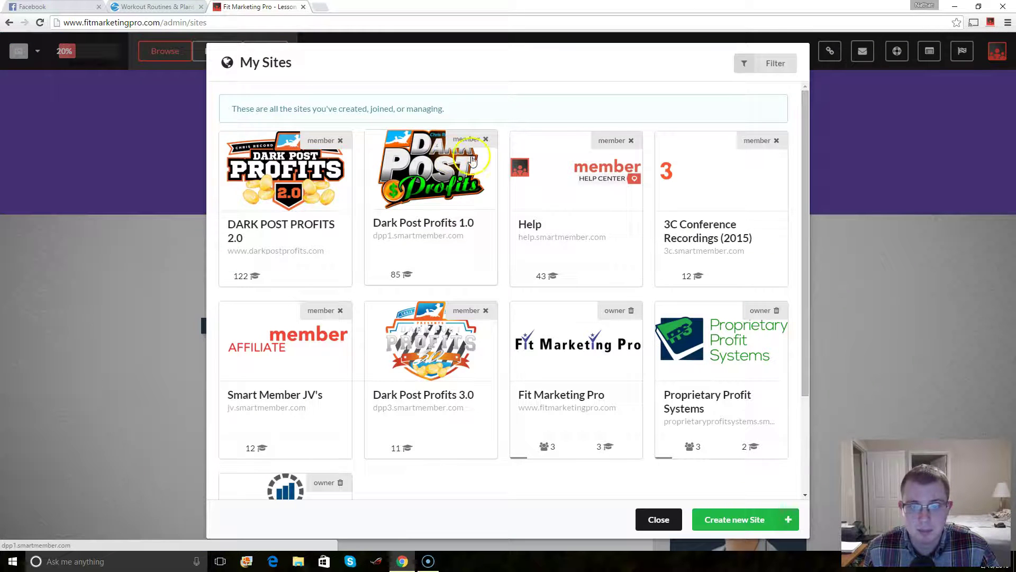
Step: Scroll through the My Sites tiles listing Fit Marketing Pro and the Proprietary Profit sites
{"action": "scroll", "coordinate": [726, 336], "scroll_direction": "down", "scroll_amount": 2}
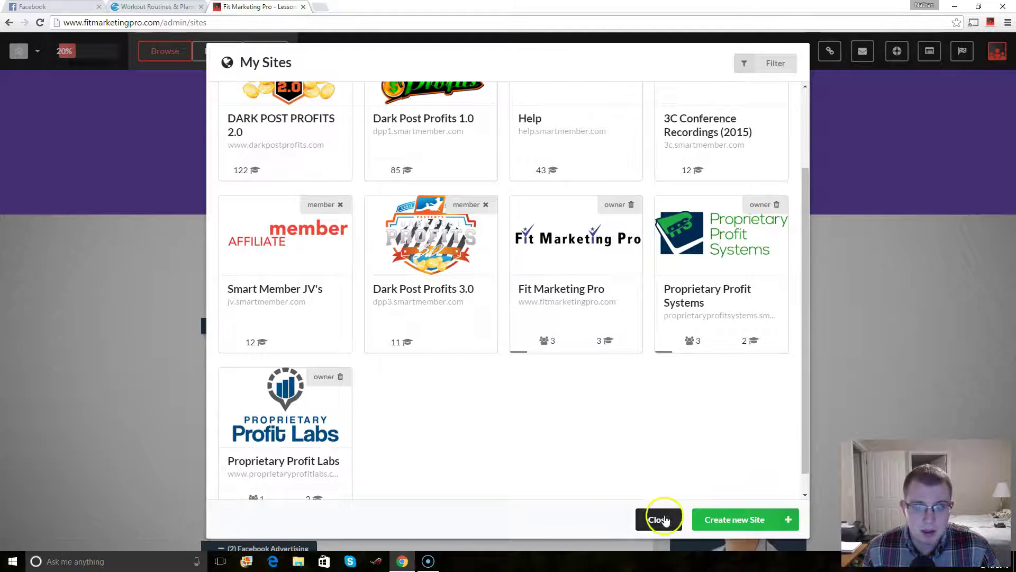
Step: Start a new site and reveal the advanced options in the Create a site form
{"action": "left_click", "coordinate": [741, 525]}
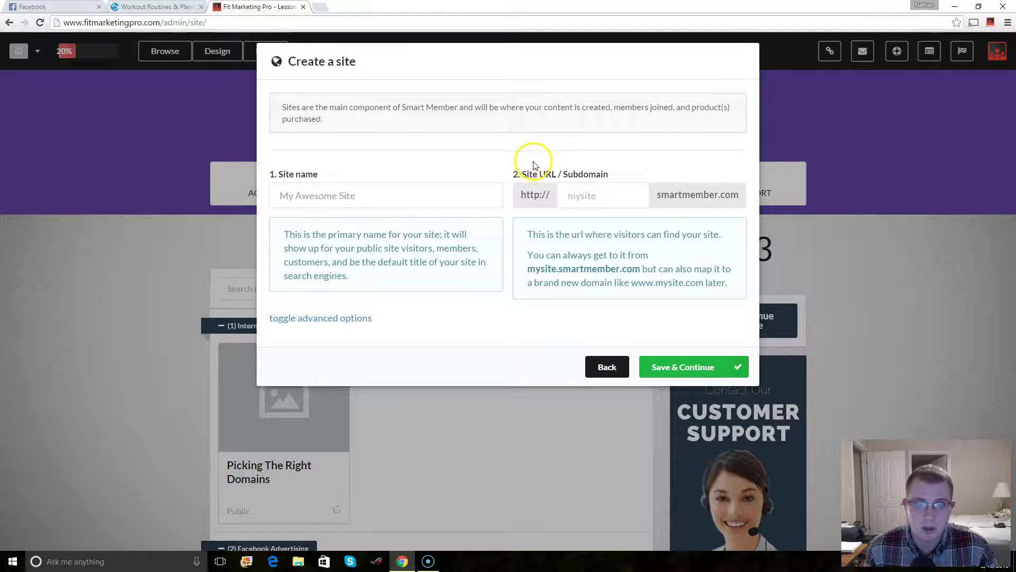
{"action": "left_click", "coordinate": [336, 318]}
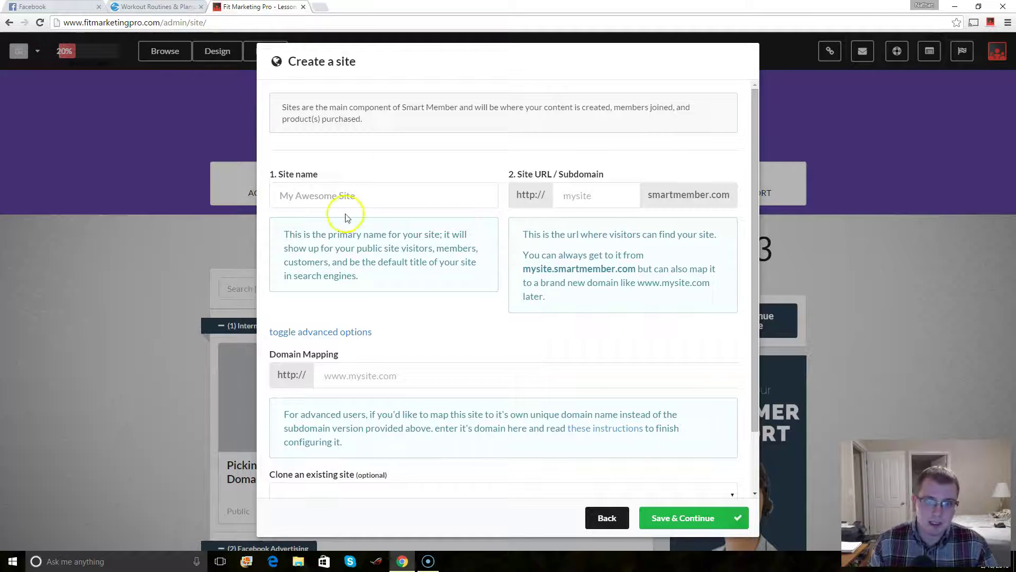
{"action": "left_click", "coordinate": [585, 196]}
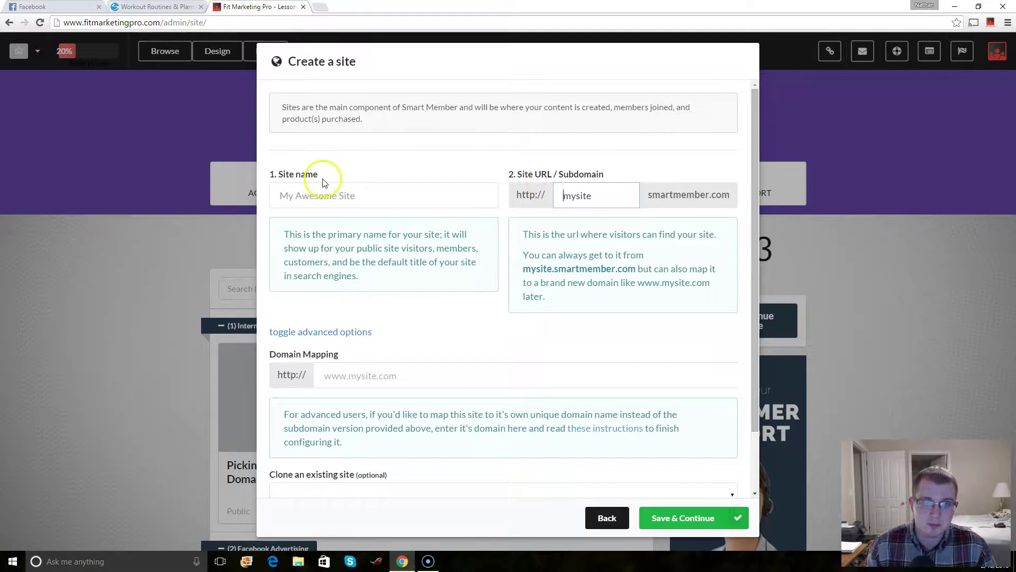
{"action": "left_click", "coordinate": [316, 196]}
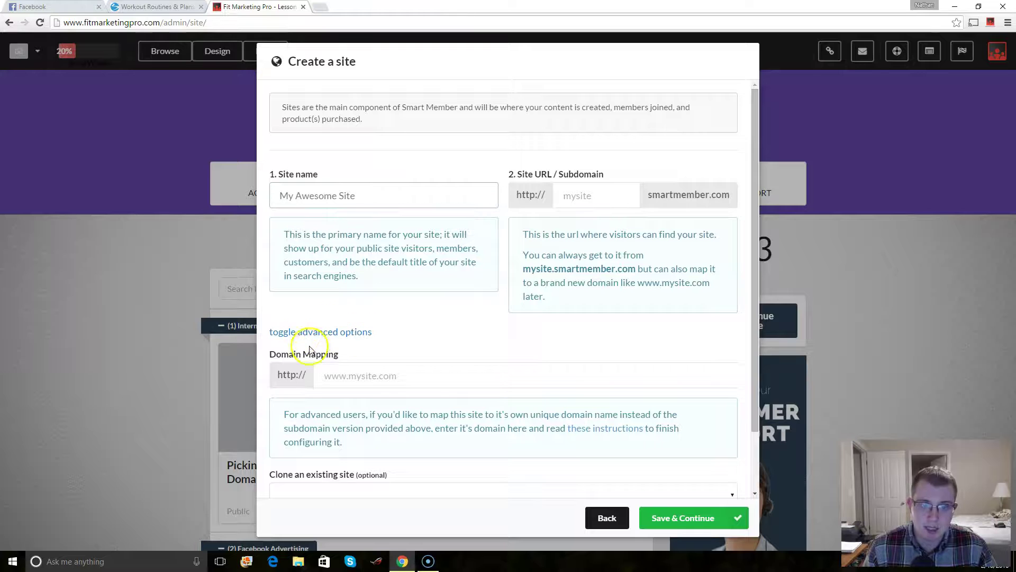
{"action": "left_click_drag", "start_coordinate": [265, 355], "coordinate": [333, 351]}
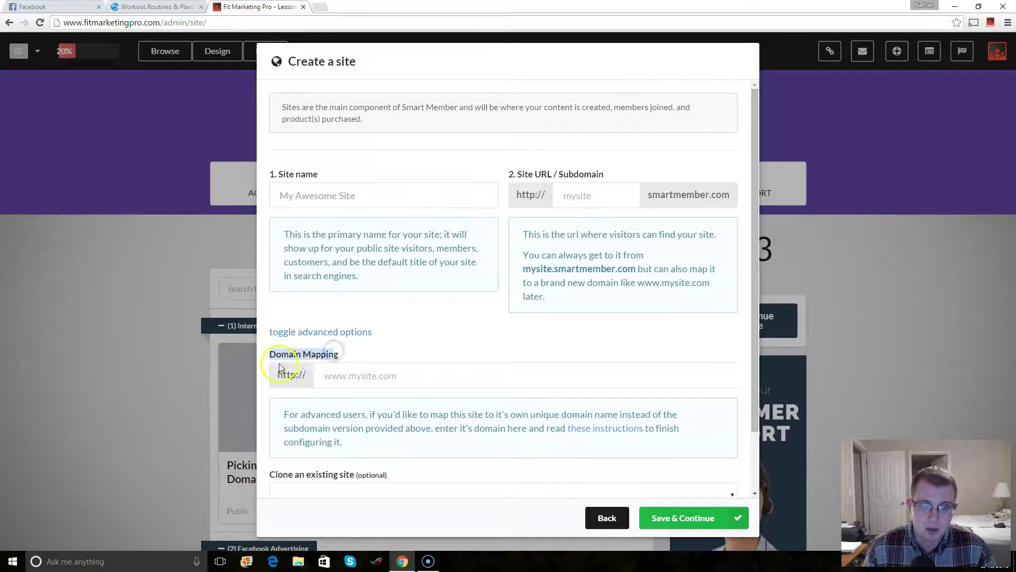
{"action": "left_click", "coordinate": [338, 373]}
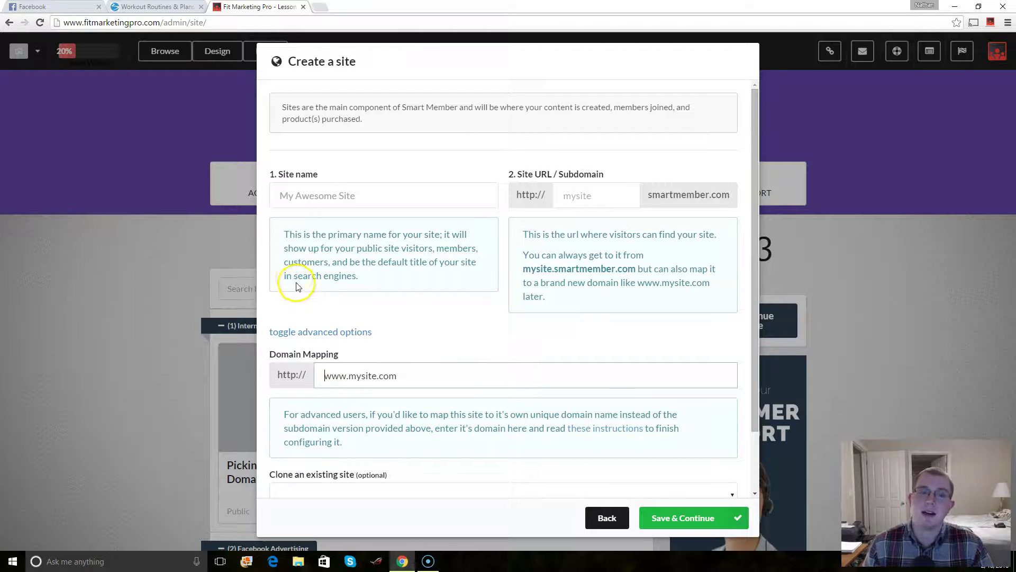
{"action": "scroll", "coordinate": [401, 325], "scroll_direction": "down", "scroll_amount": 1}
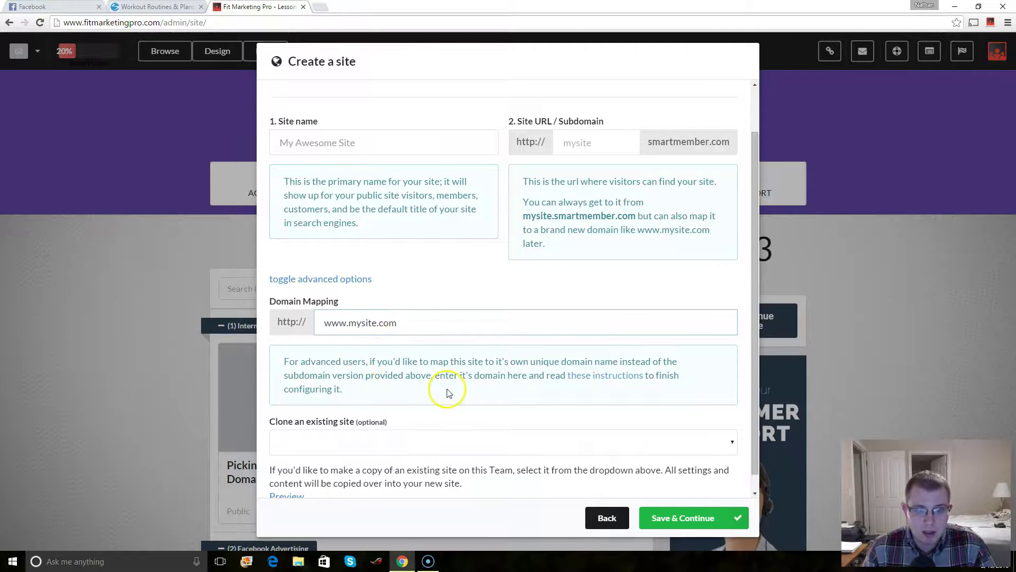
{"action": "left_click_drag", "start_coordinate": [284, 361], "coordinate": [483, 386]}
{"action": "left_click", "coordinate": [484, 387]}
{"action": "left_click", "coordinate": [499, 361]}
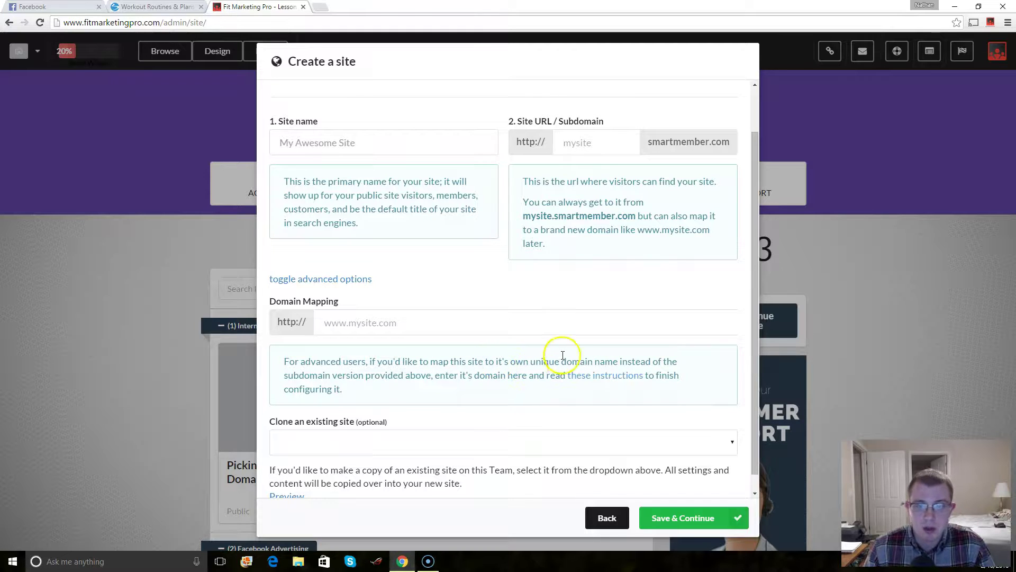
{"action": "scroll", "coordinate": [549, 382], "scroll_direction": "down", "scroll_amount": 1}
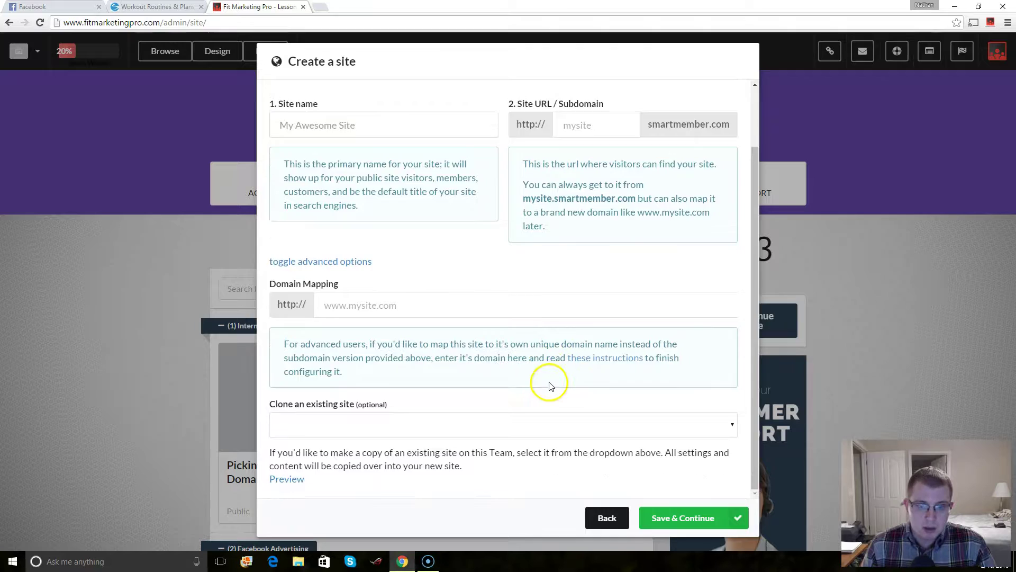
{"action": "scroll", "coordinate": [549, 386], "scroll_direction": "up", "scroll_amount": 2}
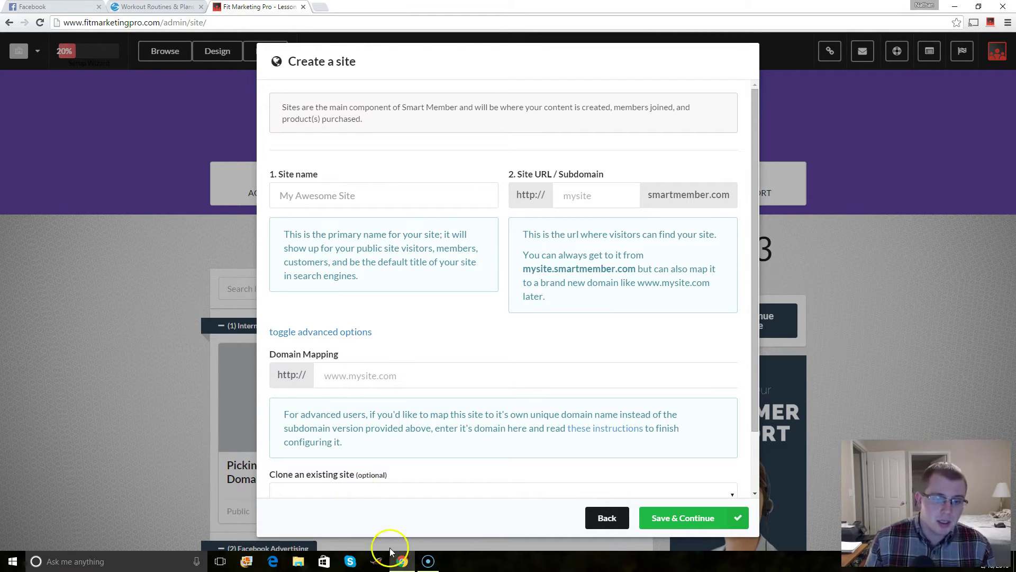
Step: Bring the Screencast-O-Matic recorder window up over the Create a site form
{"action": "left_click", "coordinate": [428, 561]}
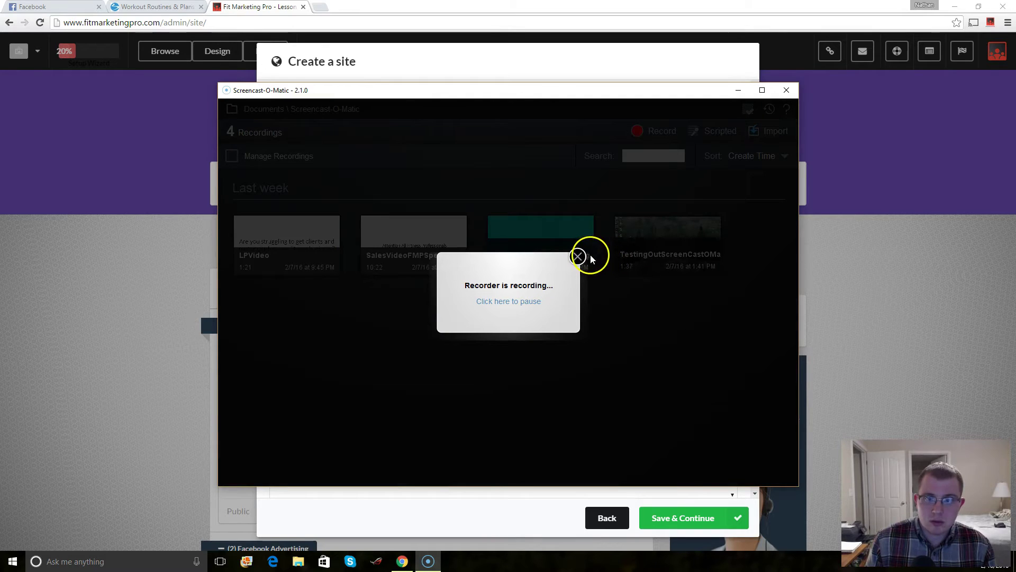